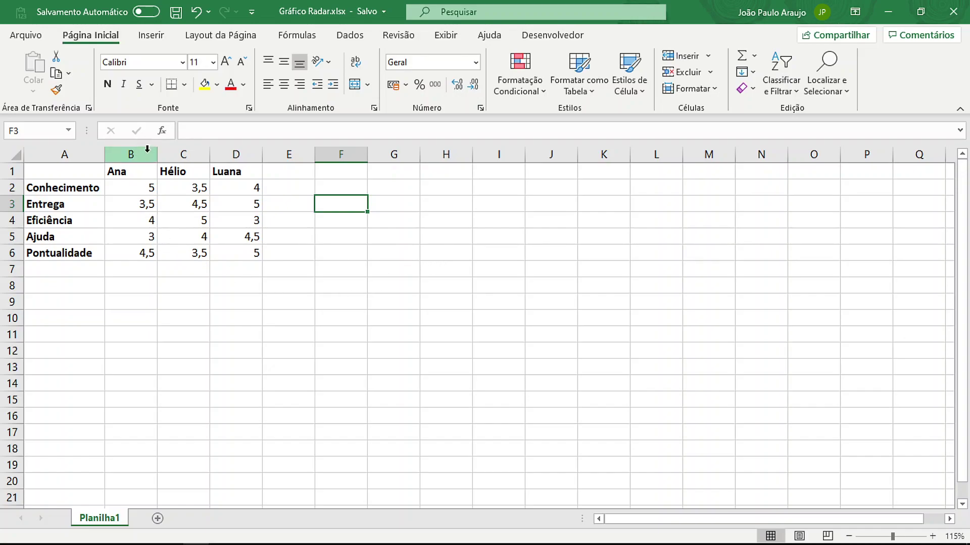
Step: Select Ana's, Hélio's and Luana's score columns and each of the five skill rows in turn
{"action": "left_click", "coordinate": [143, 149]}
{"action": "left_click", "coordinate": [189, 152]}
{"action": "left_click", "coordinate": [237, 154]}
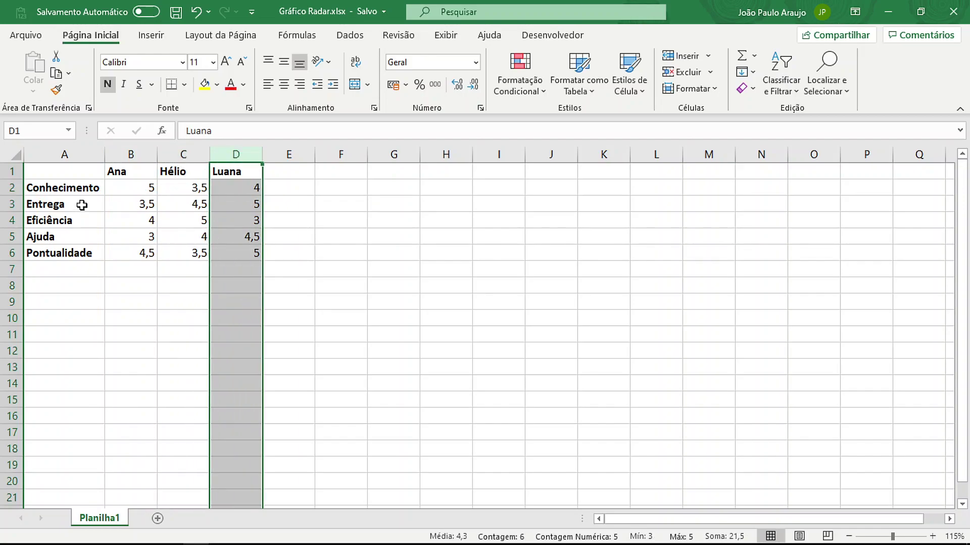
{"action": "left_click", "coordinate": [9, 188]}
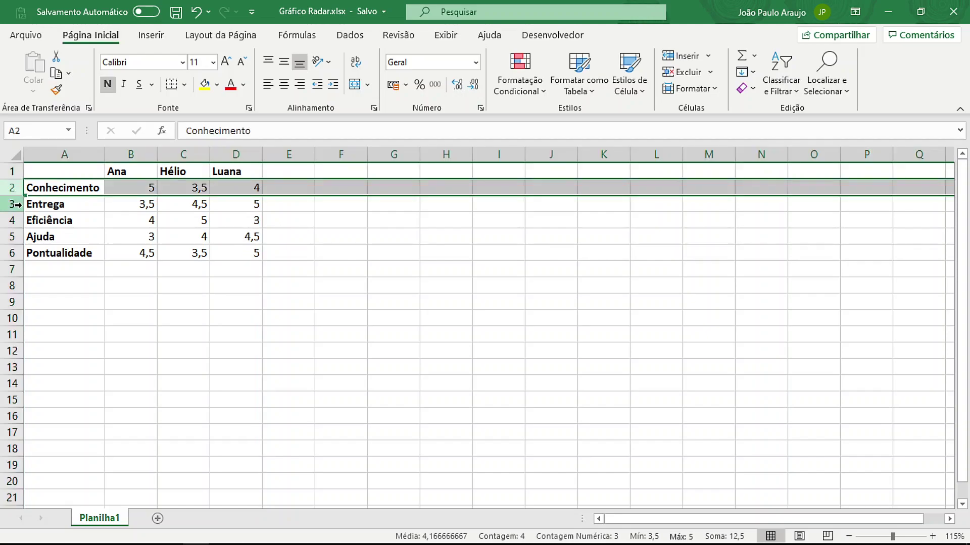
{"action": "left_click", "coordinate": [15, 204]}
{"action": "left_click", "coordinate": [12, 221]}
{"action": "left_click", "coordinate": [11, 236]}
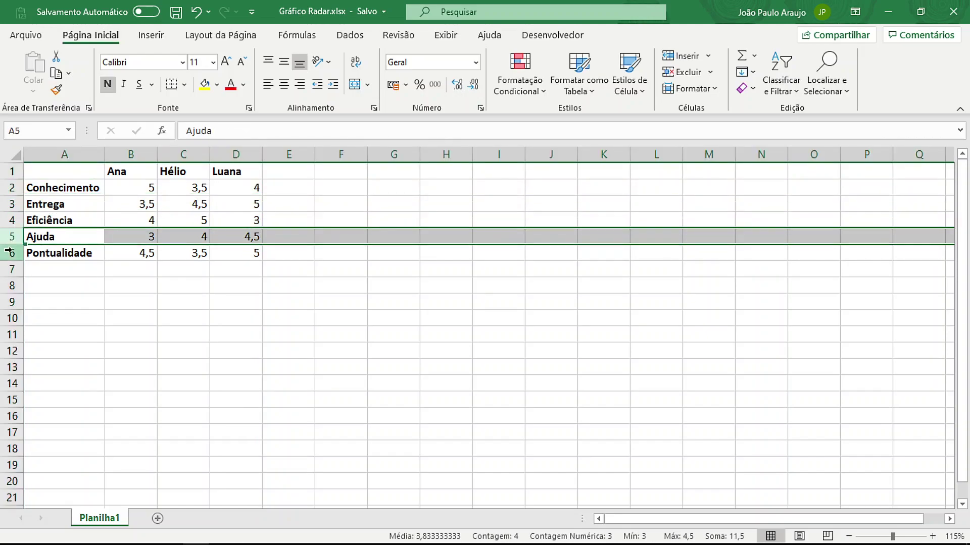
{"action": "left_click", "coordinate": [9, 251]}
Step: Select the full score table A1:D6 as chart data and bring up the Inserir ribbon tab
{"action": "left_click_drag", "start_coordinate": [80, 171], "coordinate": [230, 248]}
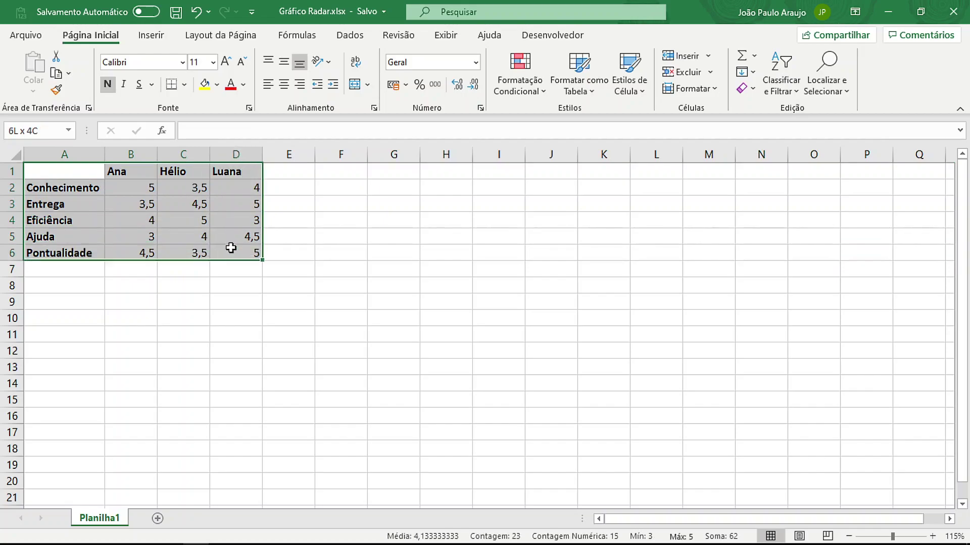
{"action": "left_click", "coordinate": [147, 150]}
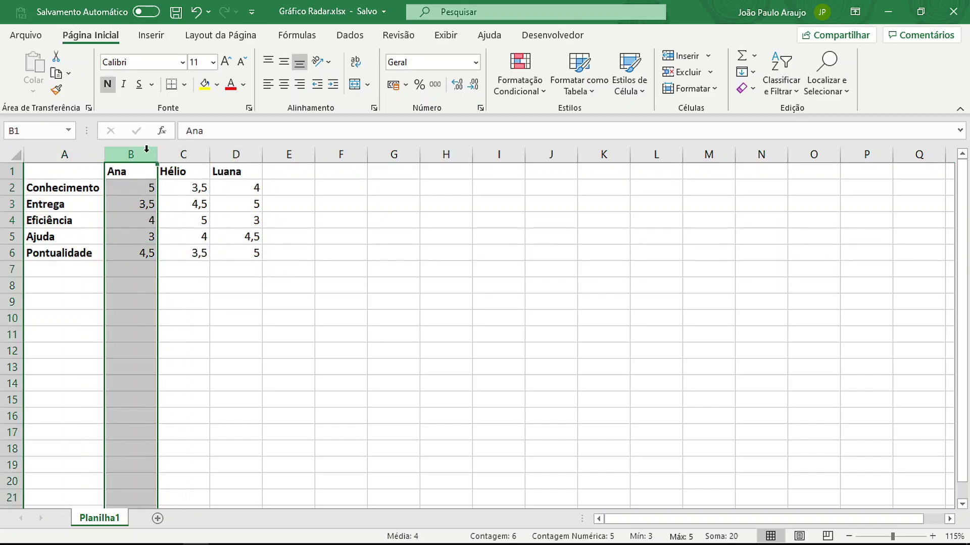
{"action": "left_click", "coordinate": [184, 154]}
{"action": "left_click", "coordinate": [235, 154]}
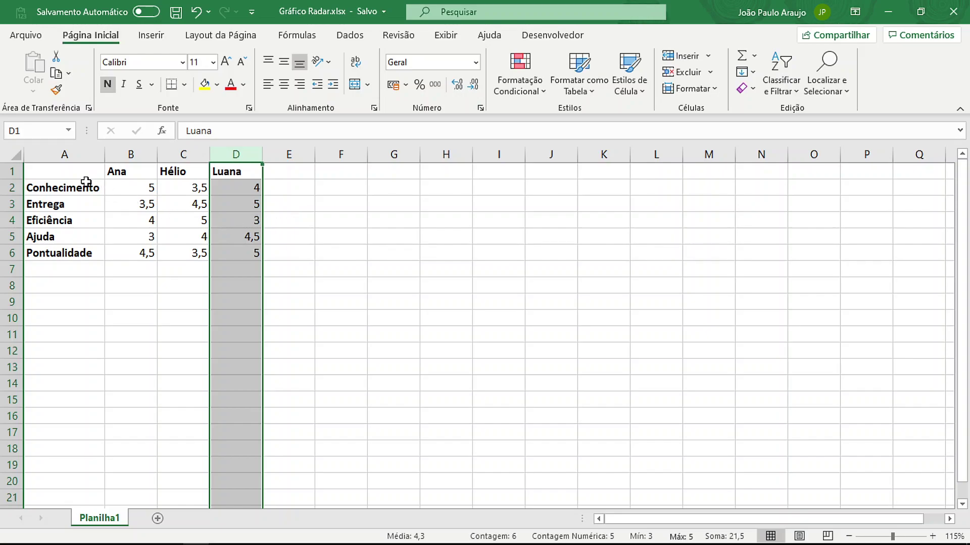
{"action": "left_click_drag", "start_coordinate": [83, 175], "coordinate": [220, 246]}
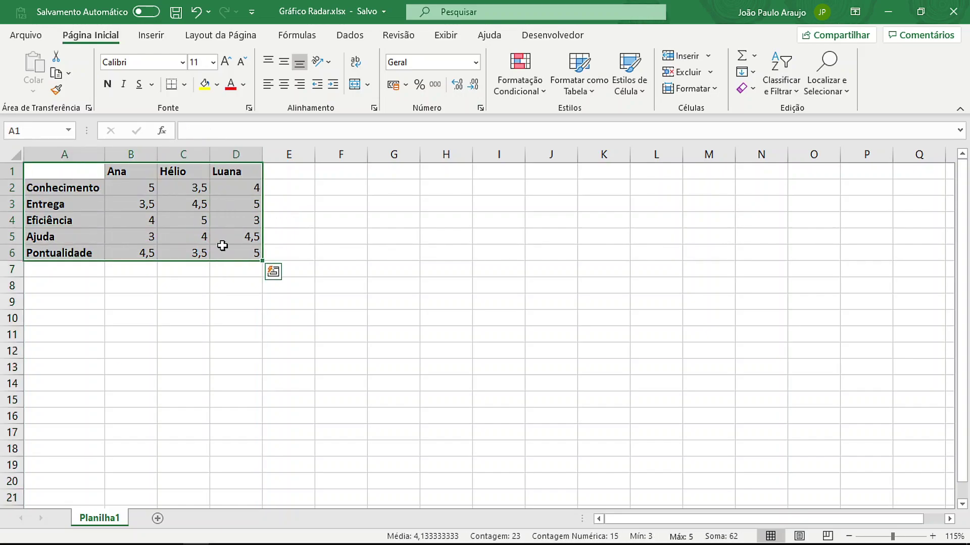
{"action": "left_click", "coordinate": [151, 35]}
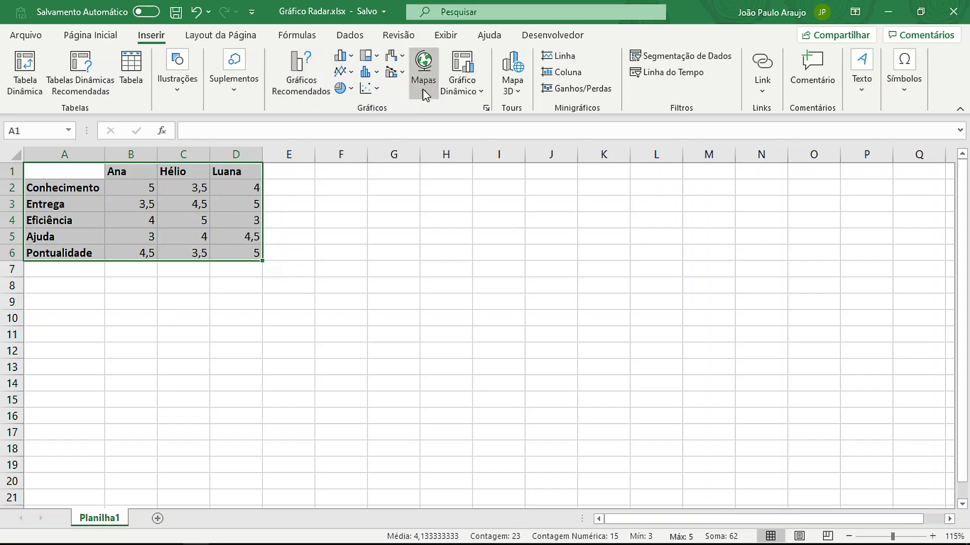
Step: Insert a plain line Radar chart from Todos os Gráficos after previewing the marker and filled variants
{"action": "left_click", "coordinate": [314, 75]}
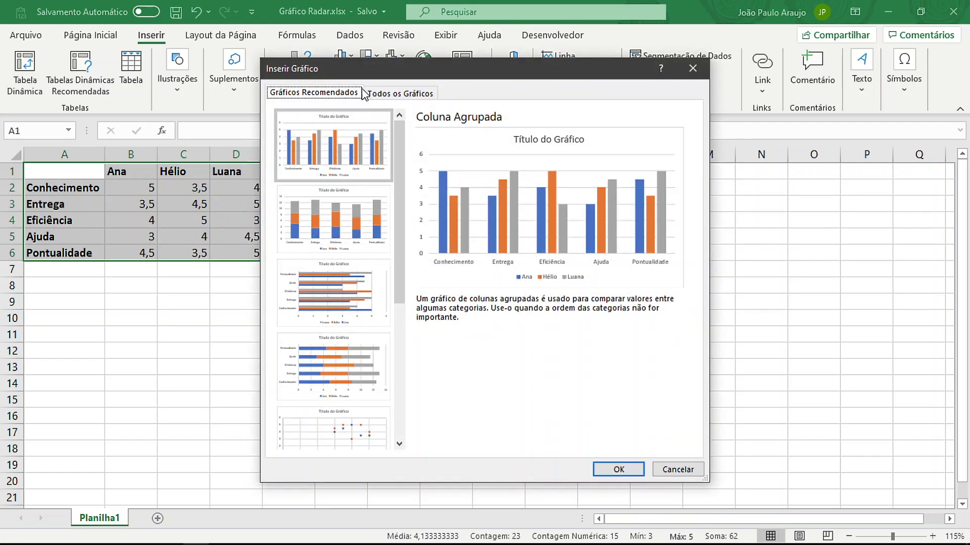
{"action": "left_click", "coordinate": [403, 94]}
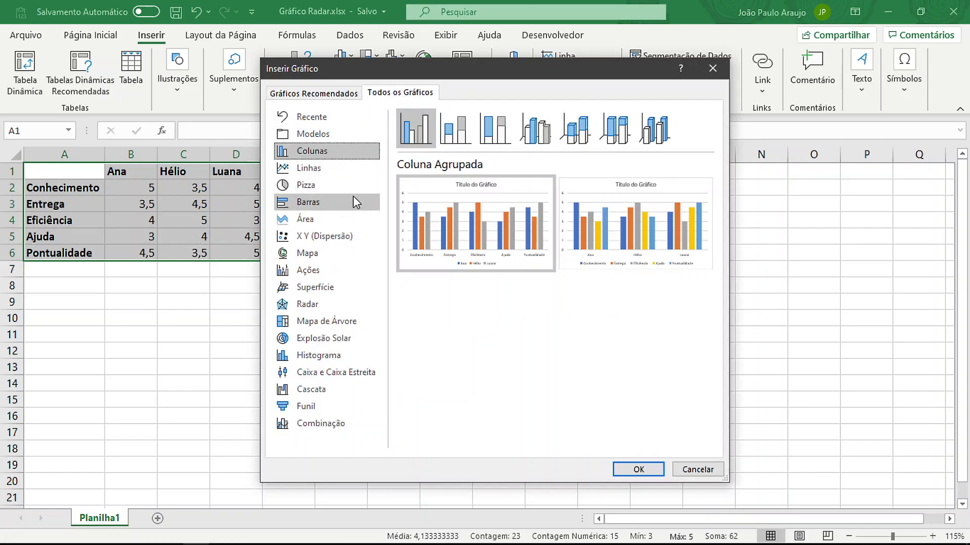
{"action": "left_click", "coordinate": [323, 309]}
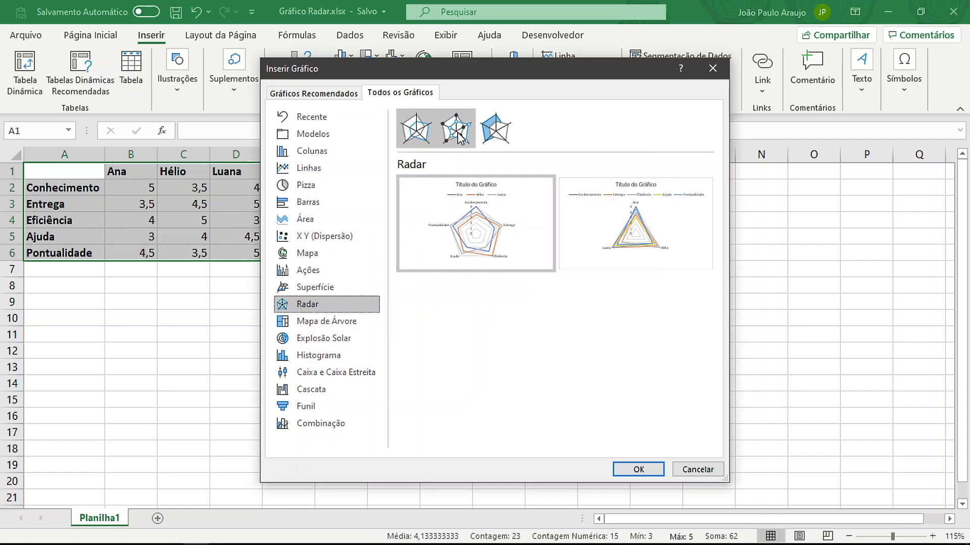
{"action": "left_click", "coordinate": [458, 132]}
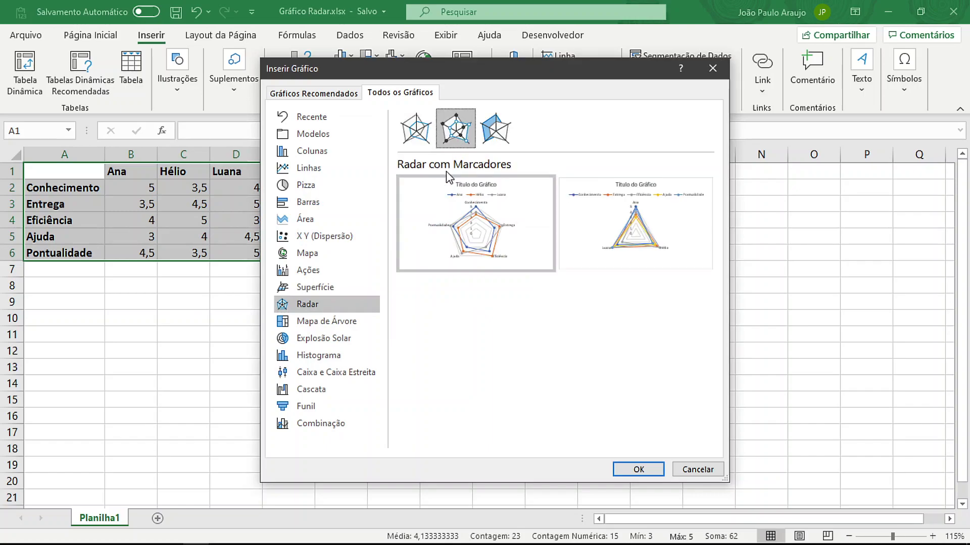
{"action": "left_click", "coordinate": [501, 127]}
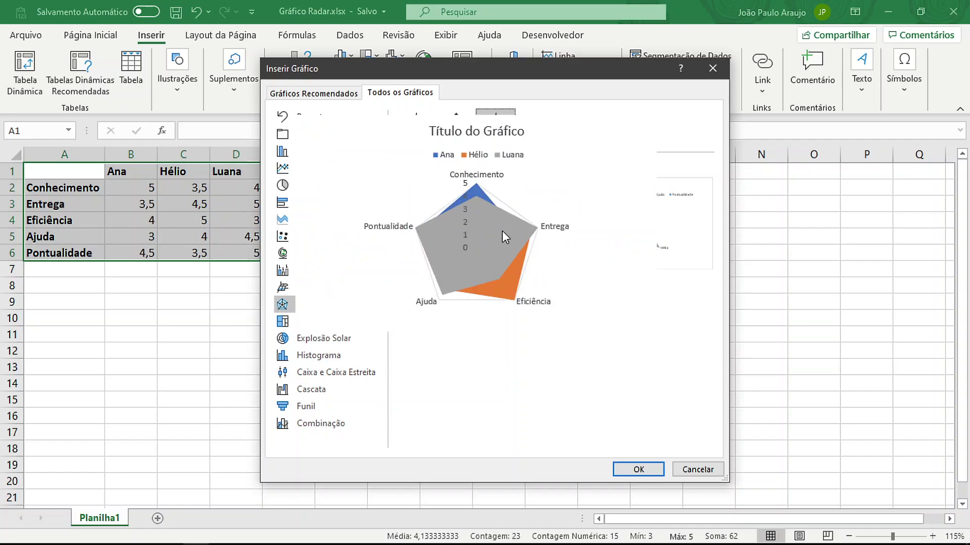
{"action": "mouse_move", "coordinate": [476, 223]}
{"action": "left_click", "coordinate": [432, 134]}
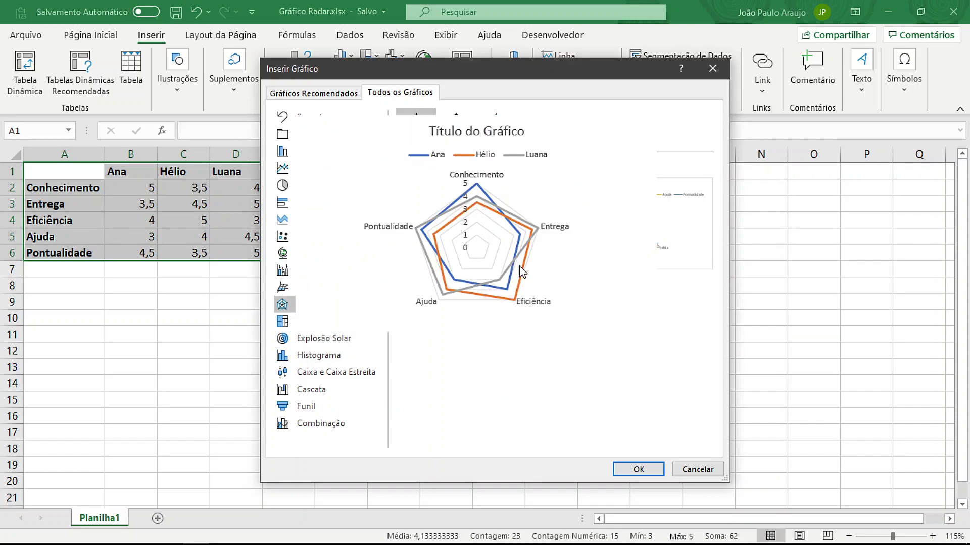
{"action": "left_click", "coordinate": [634, 465]}
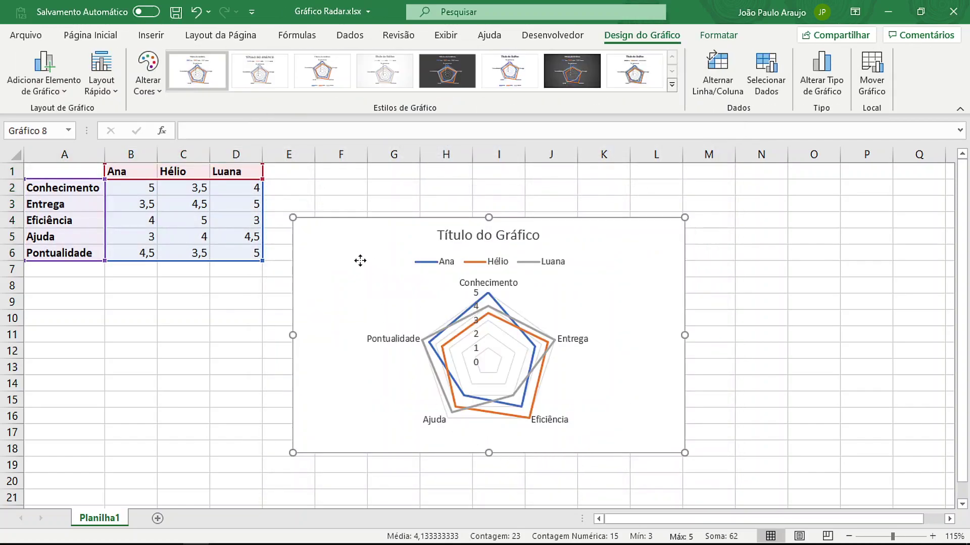
Step: Move the radar chart up beside the table and stretch it rightward and downward to about column N
{"action": "left_click_drag", "start_coordinate": [360, 260], "coordinate": [340, 206]}
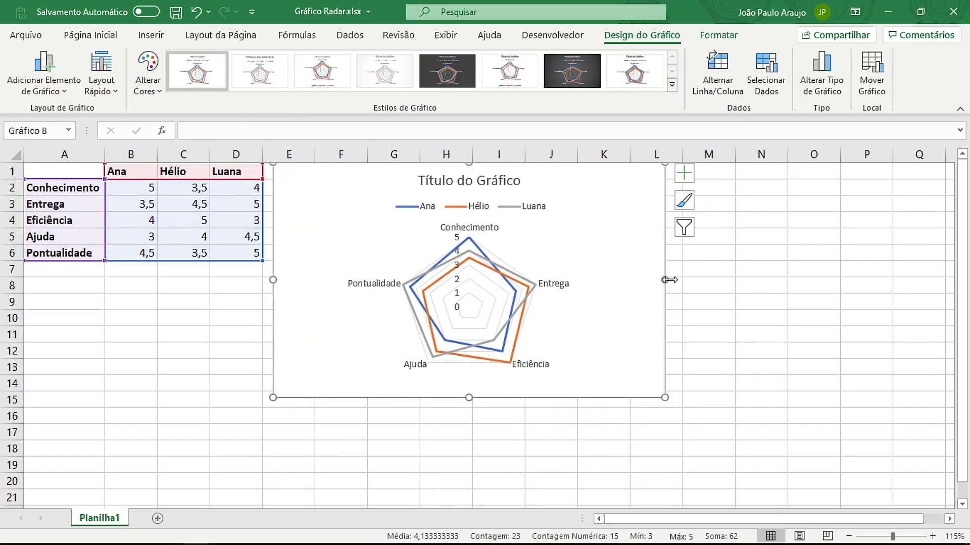
{"action": "left_click_drag", "start_coordinate": [664, 279], "coordinate": [754, 280]}
{"action": "left_click_drag", "start_coordinate": [513, 397], "coordinate": [513, 495]}
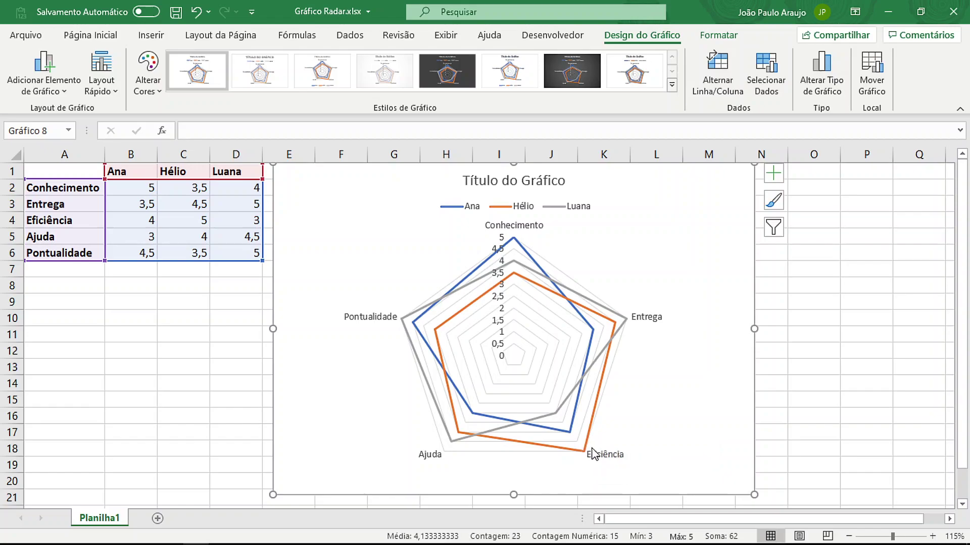
{"action": "mouse_move", "coordinate": [483, 185]}
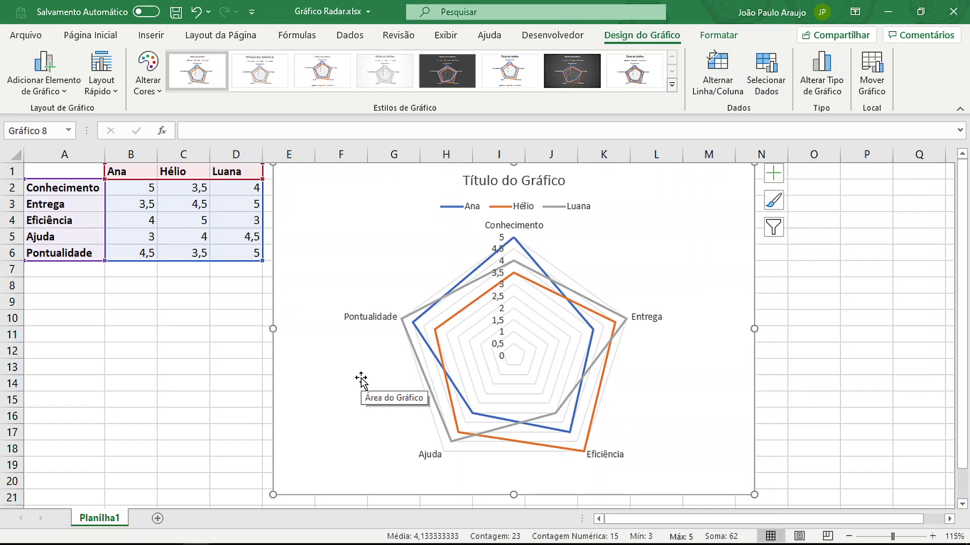
Step: Replace the default chart title with 'Avaliação de Competências (0 a 5)' through the formula bar
{"action": "left_click", "coordinate": [482, 183]}
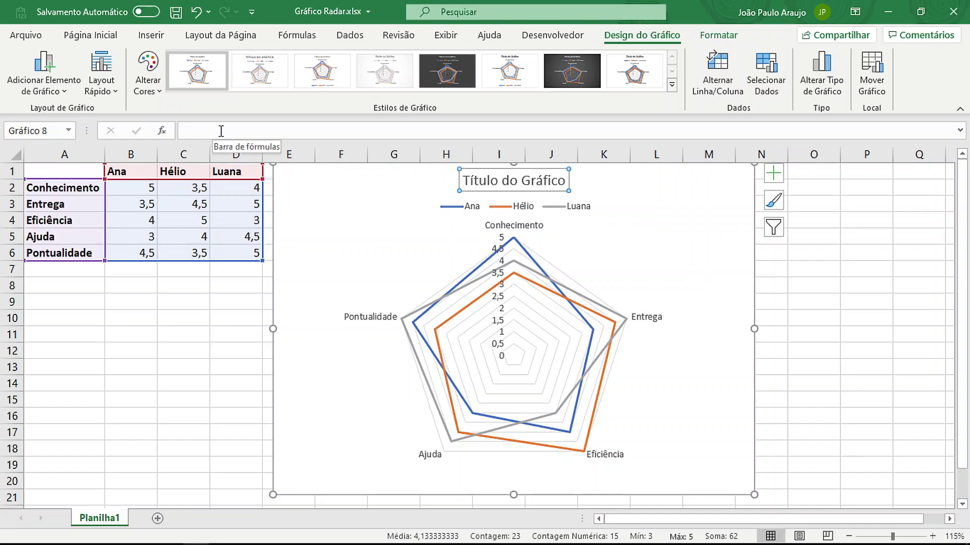
{"action": "left_click", "coordinate": [221, 131]}
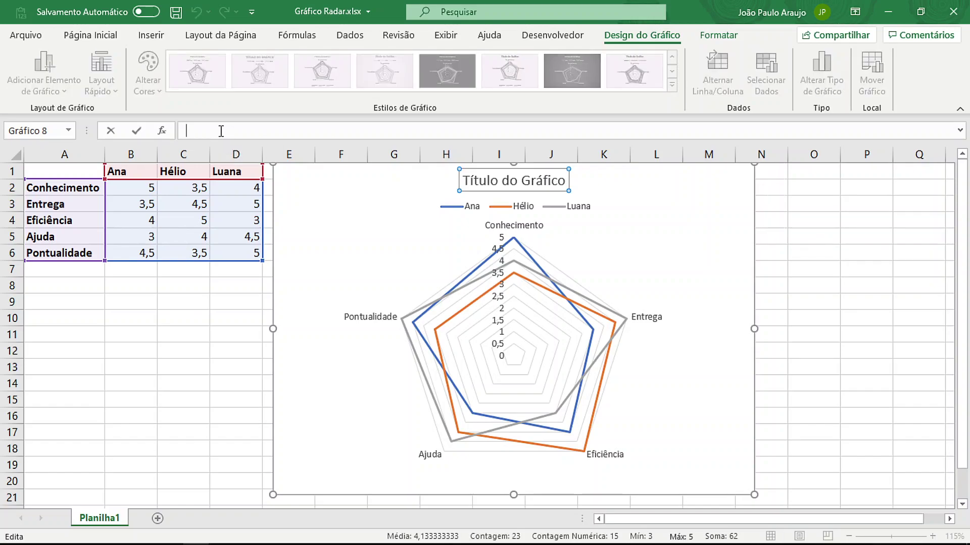
{"action": "type", "text": "Avaliação de Competências (0 a 5"}
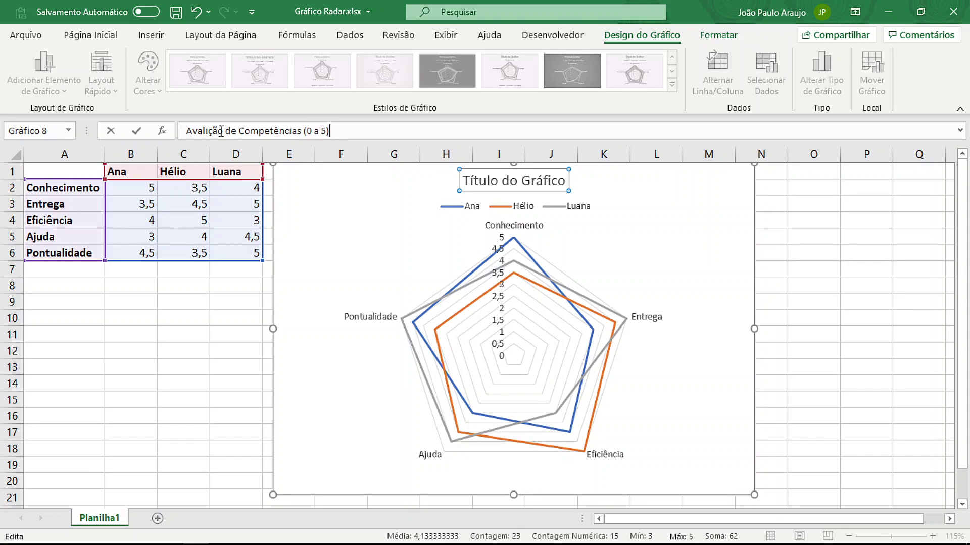
{"action": "key", "text": "Return"}
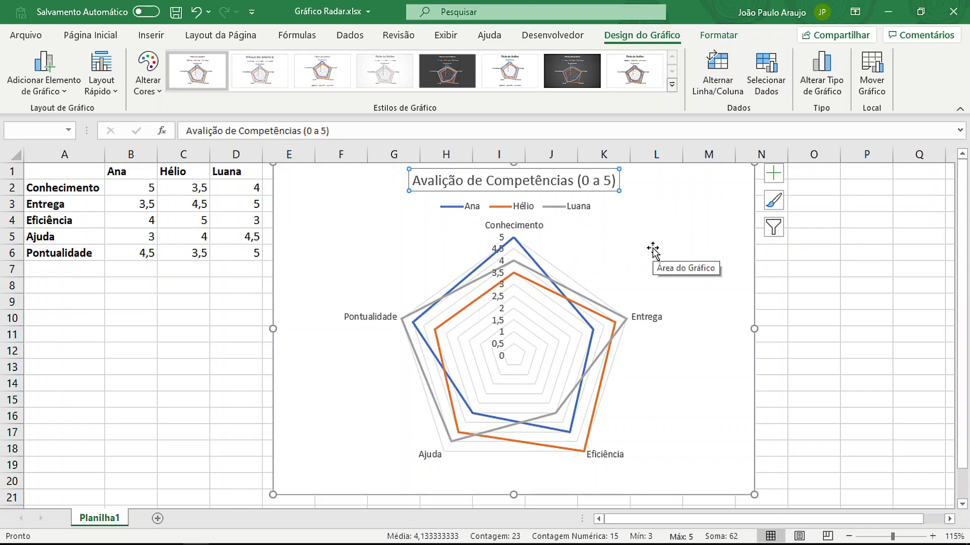
Step: Select the chart and apply the Estilo 6 chart style
{"action": "left_click", "coordinate": [687, 195]}
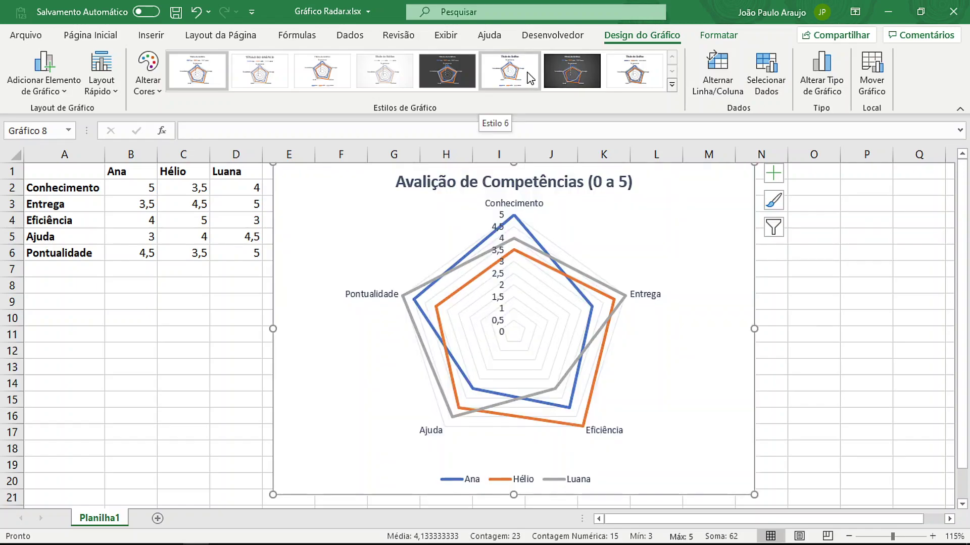
{"action": "left_click", "coordinate": [529, 77]}
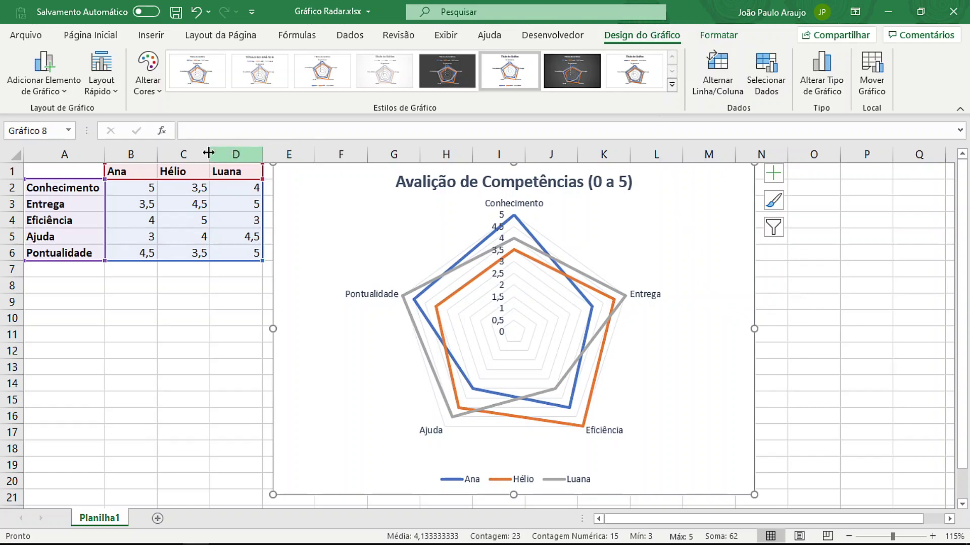
Step: Place the legend at the right with Adicionar Elemento de Gráfico > Legenda > Direita, then reselect the chart
{"action": "left_click", "coordinate": [64, 96]}
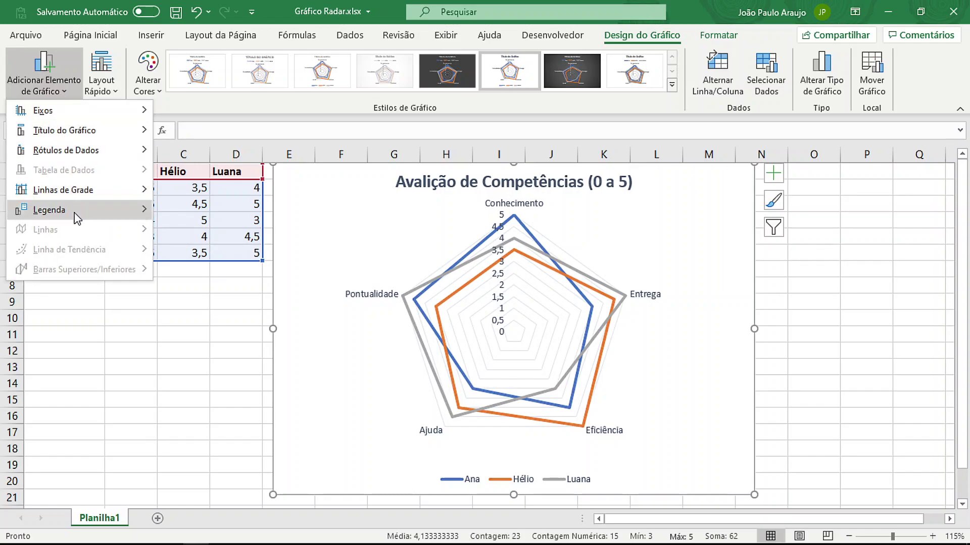
{"action": "mouse_move", "coordinate": [49, 210]}
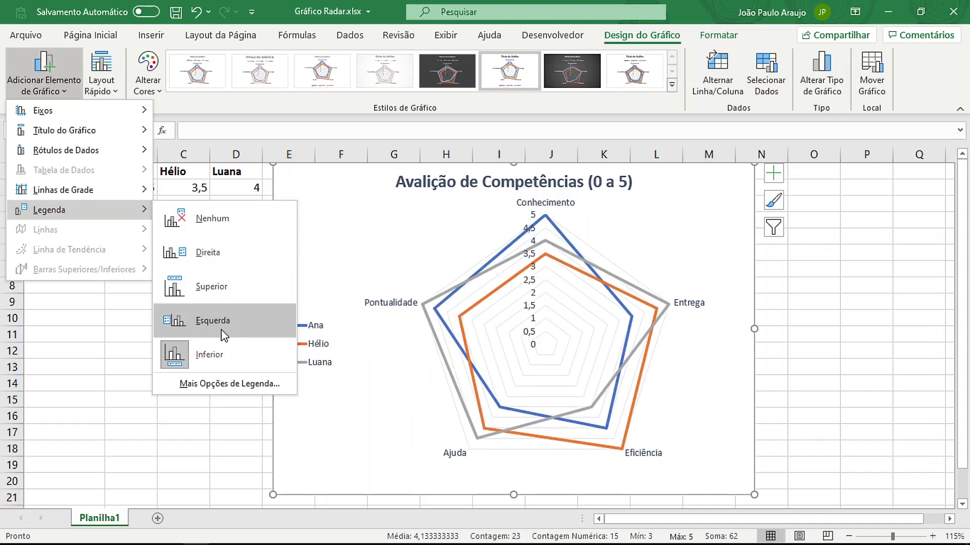
{"action": "left_click", "coordinate": [222, 252]}
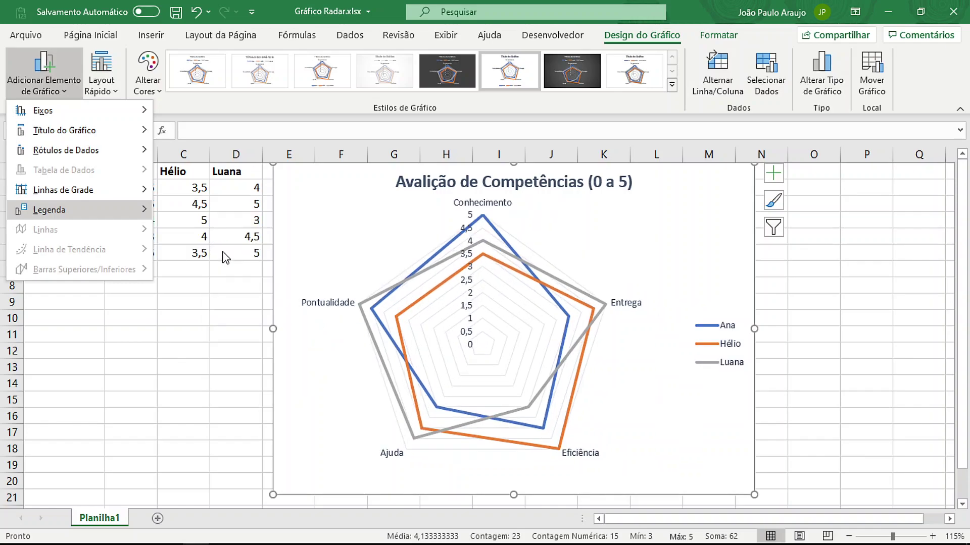
{"action": "left_click", "coordinate": [373, 230]}
{"action": "left_click", "coordinate": [307, 257]}
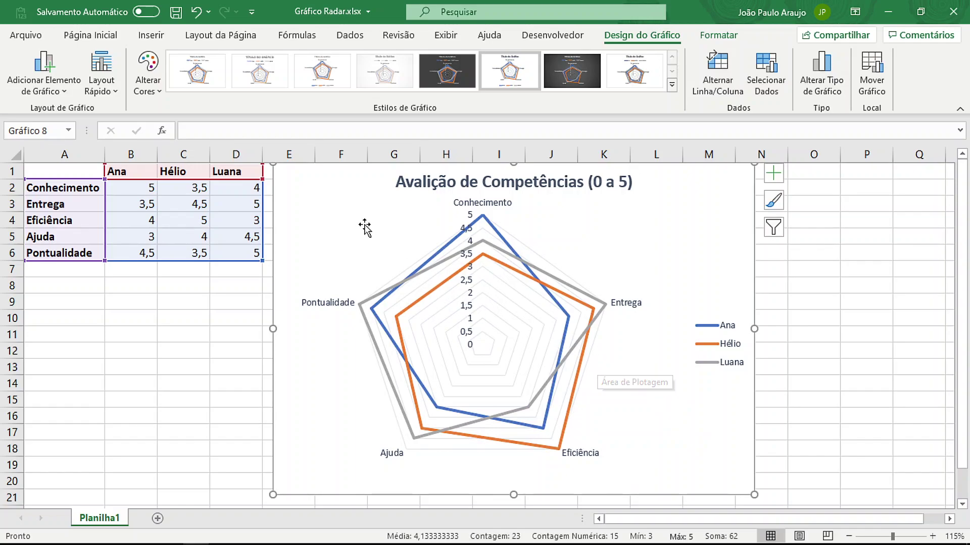
Step: Apply the Aspecto colour scheme from Layout da Página > Cores, then deselect the chart
{"action": "left_click", "coordinate": [222, 40]}
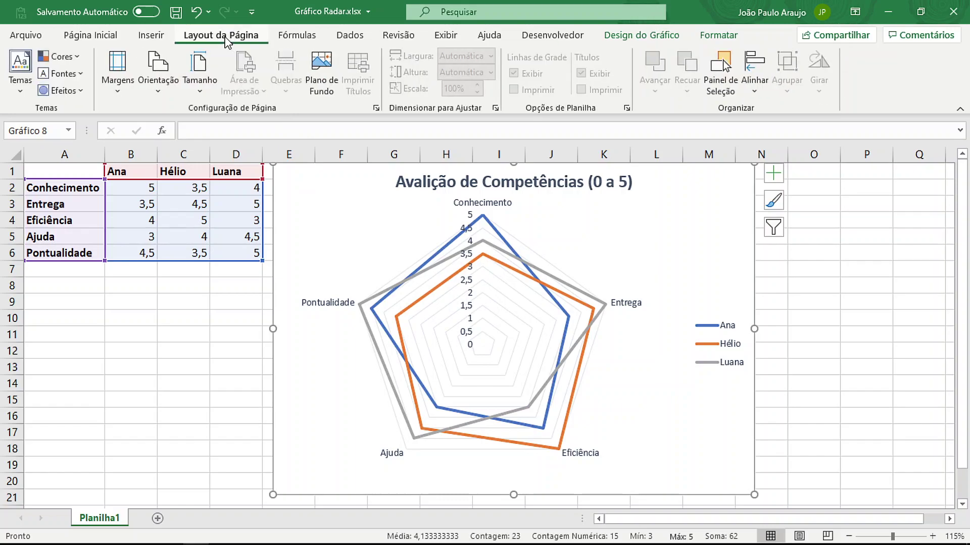
{"action": "left_click", "coordinate": [76, 57]}
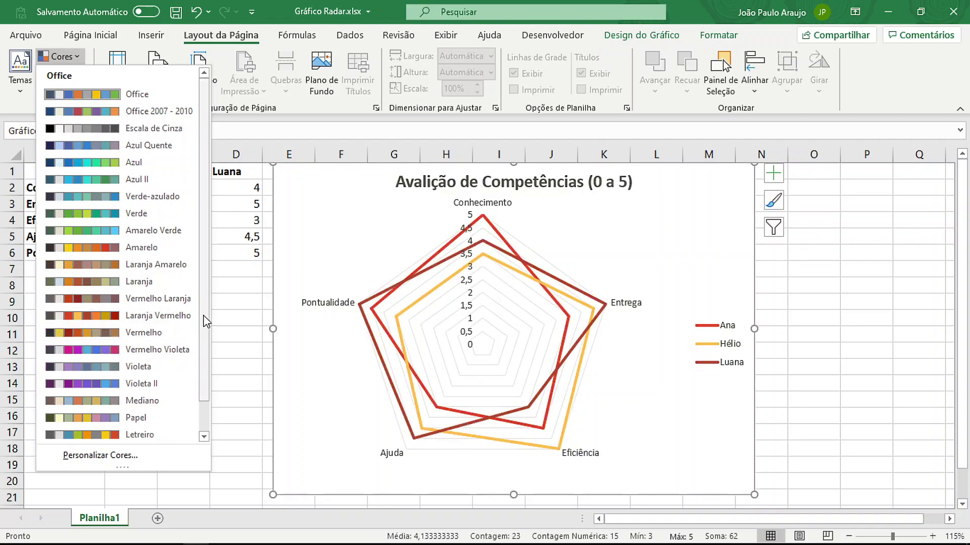
{"action": "scroll", "coordinate": [199, 334], "scroll_direction": "down", "scroll_amount": 1}
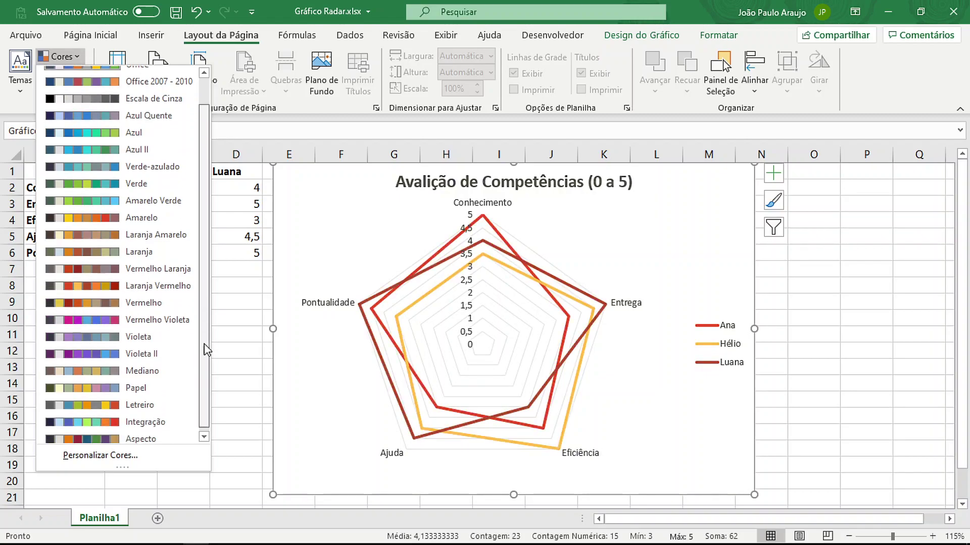
{"action": "left_click", "coordinate": [151, 436]}
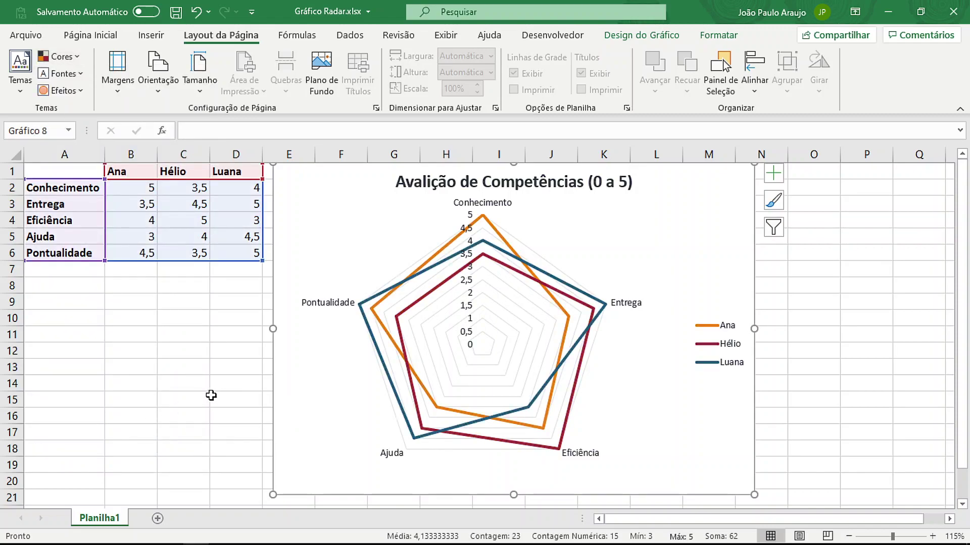
{"action": "left_click", "coordinate": [212, 380]}
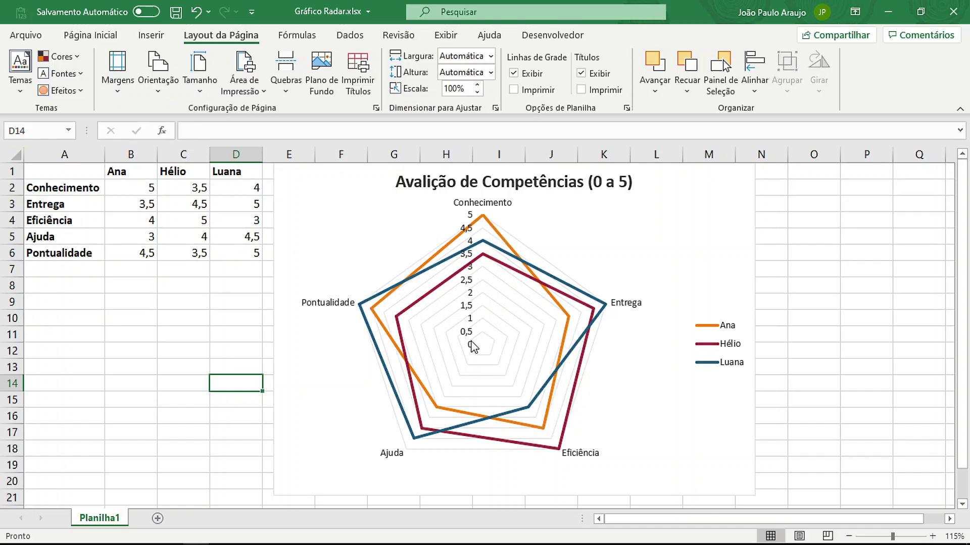
Step: Set the value axis Mínimo to 2,5 in the Formatar Eixo pane
{"action": "double_click", "coordinate": [470, 301]}
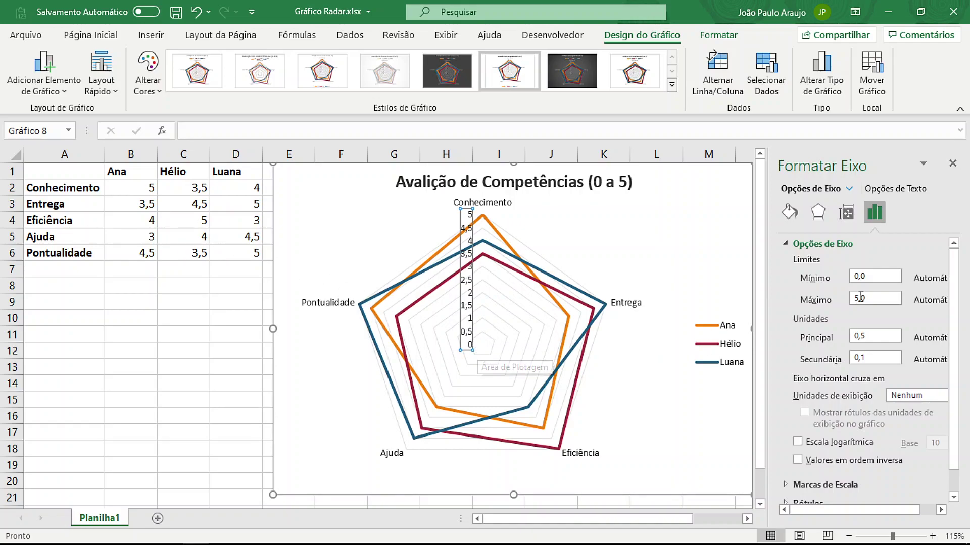
{"action": "left_click", "coordinate": [876, 276]}
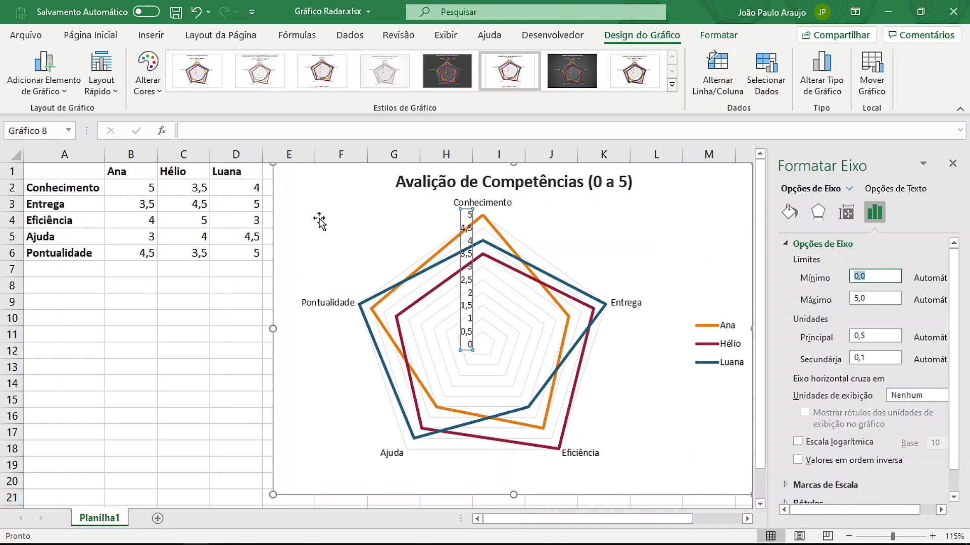
{"action": "type", "text": "2,5"}
{"action": "key", "text": "Return"}
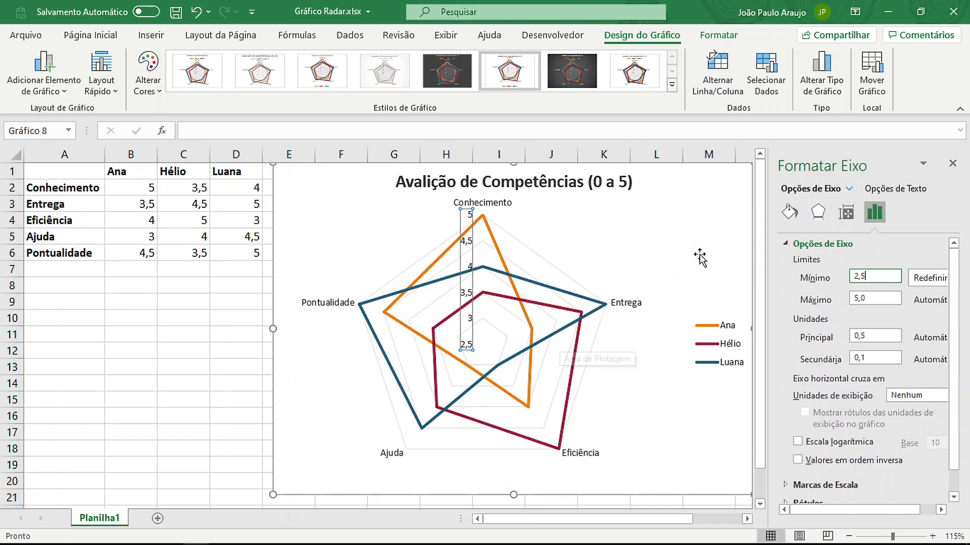
{"action": "left_click", "coordinate": [952, 164]}
Step: Close the Formatar Eixo pane, click columns B, C and D, then reselect the whole chart
{"action": "left_click", "coordinate": [790, 284]}
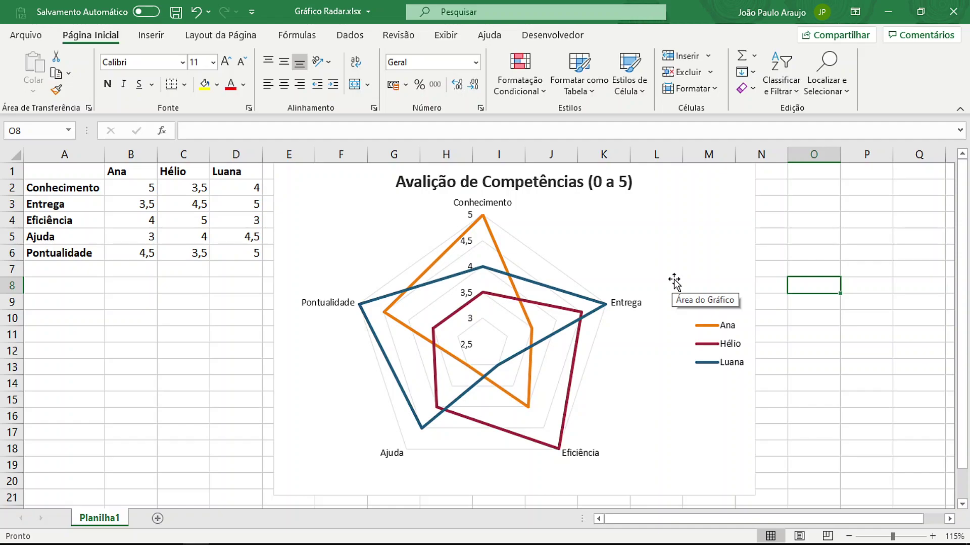
{"action": "left_click", "coordinate": [131, 154]}
{"action": "left_click", "coordinate": [184, 154]}
{"action": "left_click", "coordinate": [229, 152]}
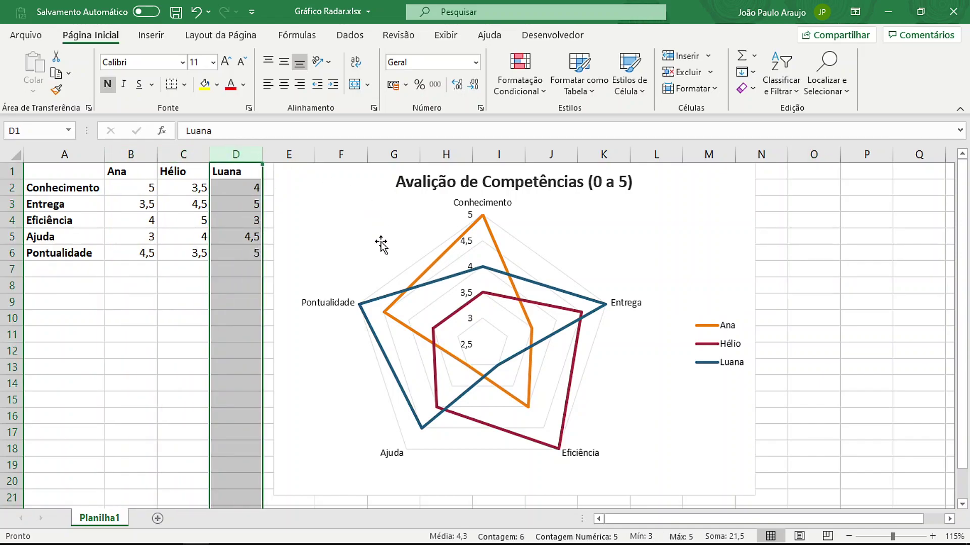
{"action": "left_click", "coordinate": [363, 237]}
{"action": "left_click", "coordinate": [670, 232]}
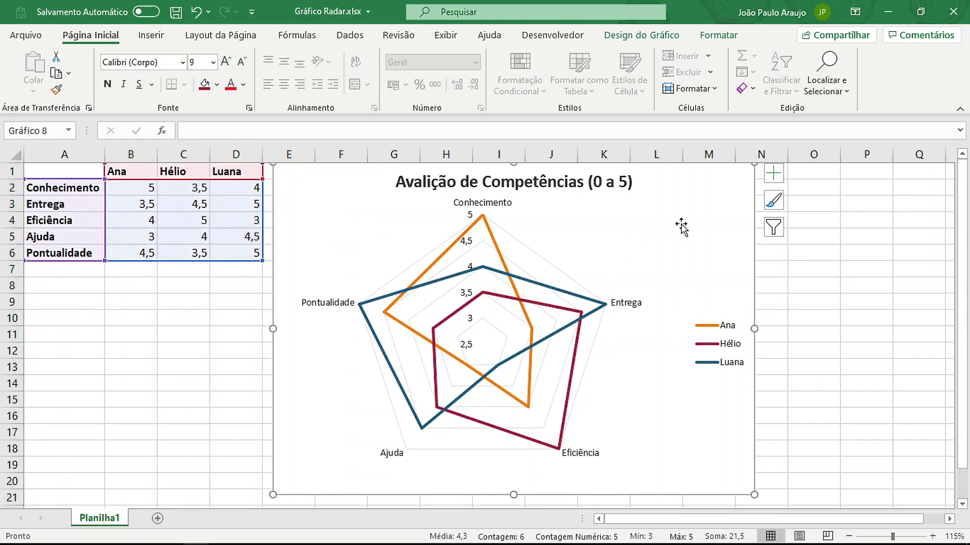